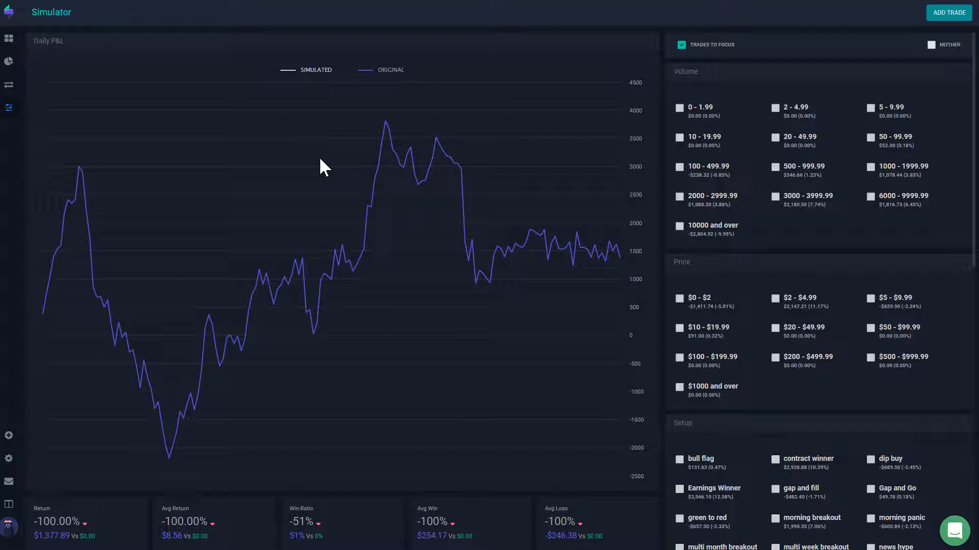
Open the Setups report and inspect the profits of the contract winner, multi month, multi week and morning breakout setups
mouse_move(15, 62)
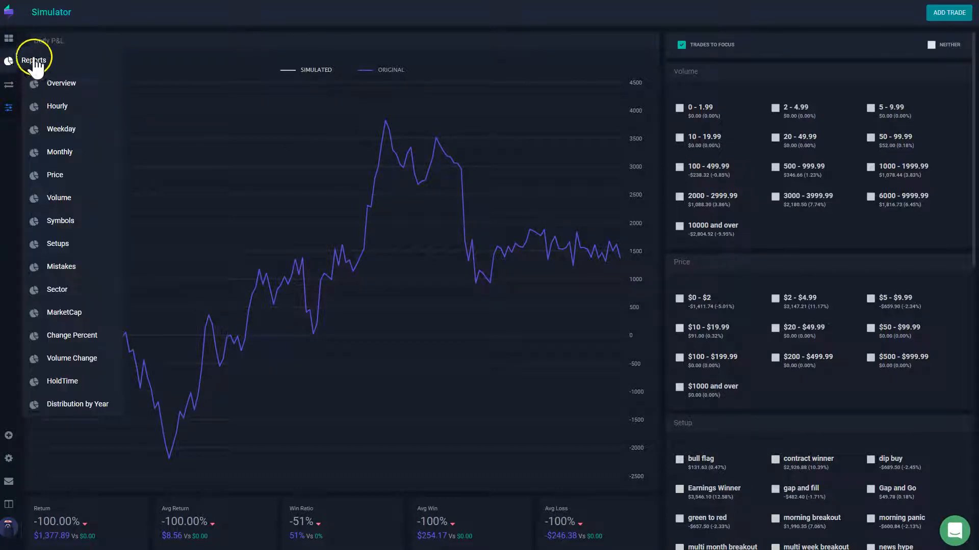
right_click(78, 244)
click(89, 250)
click(76, 246)
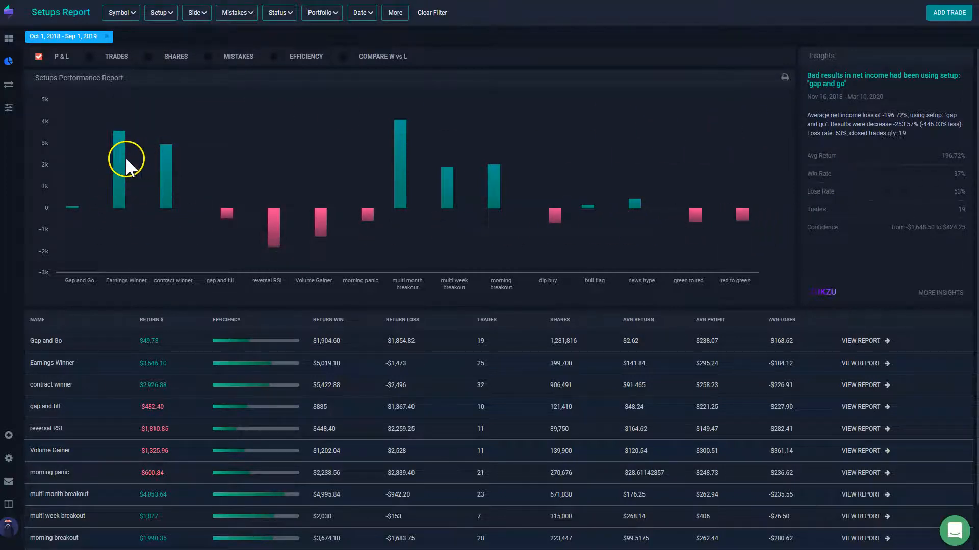
mouse_move(124, 159)
mouse_move(162, 158)
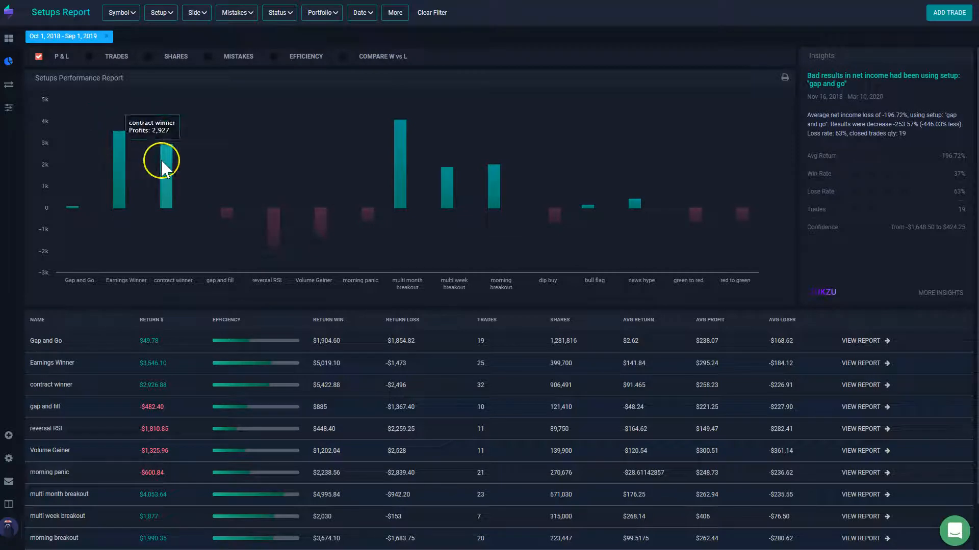
mouse_move(397, 142)
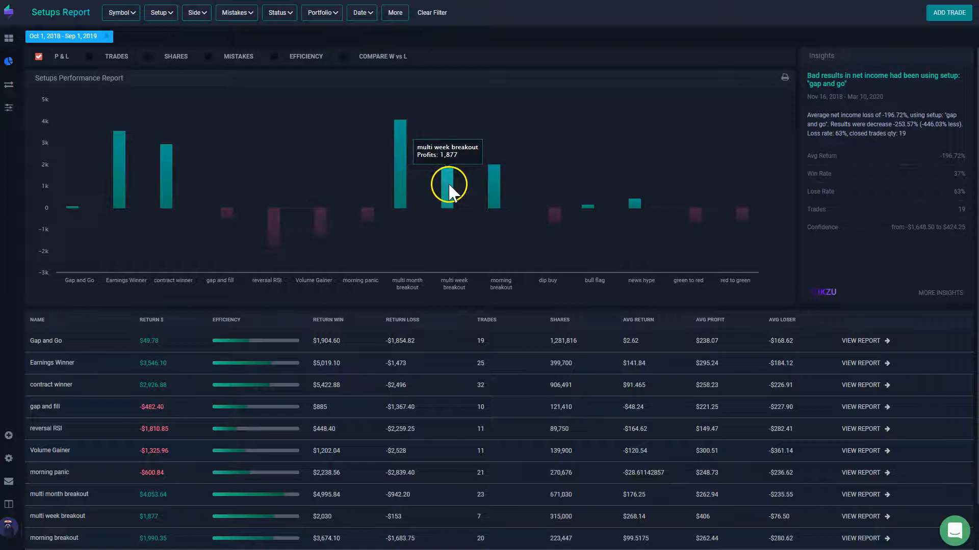
mouse_move(492, 197)
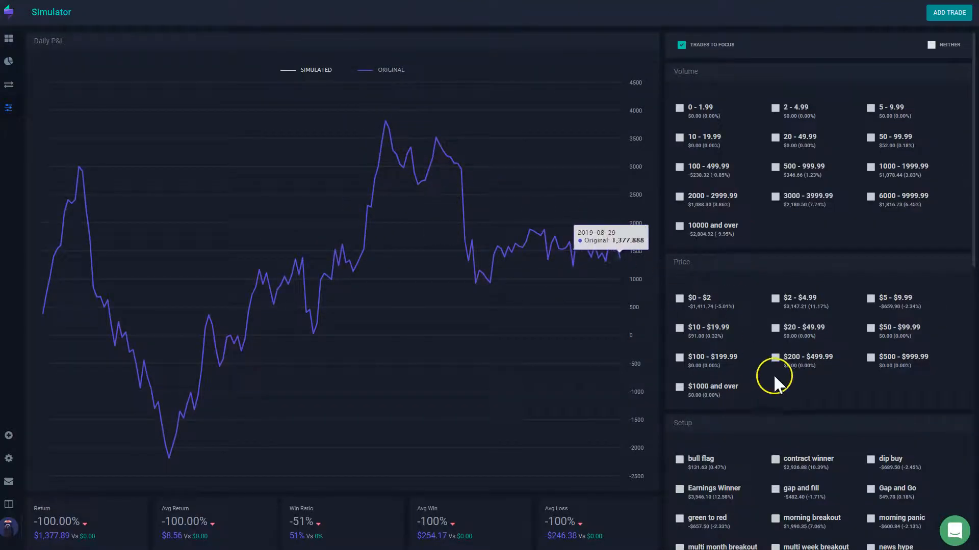
Focus the simulation on the multi month breakout, multi week breakout, morning breakout, contract winner and Earnings Winner setups
scroll(774, 377, down, 2)
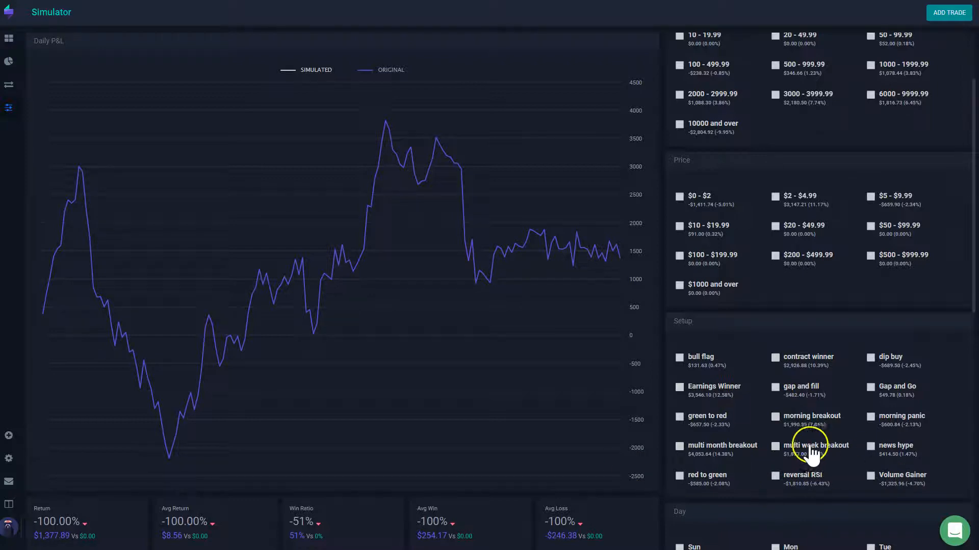
click(693, 452)
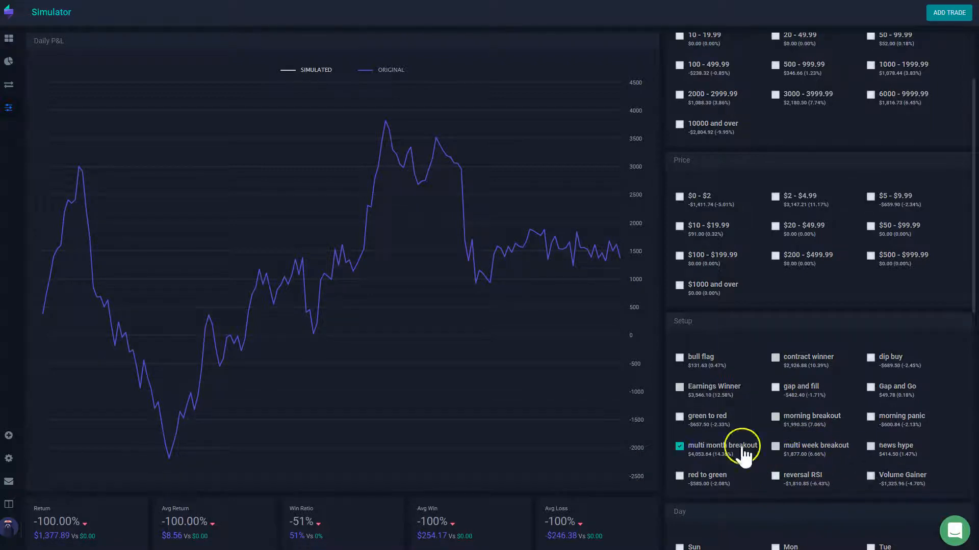
click(823, 452)
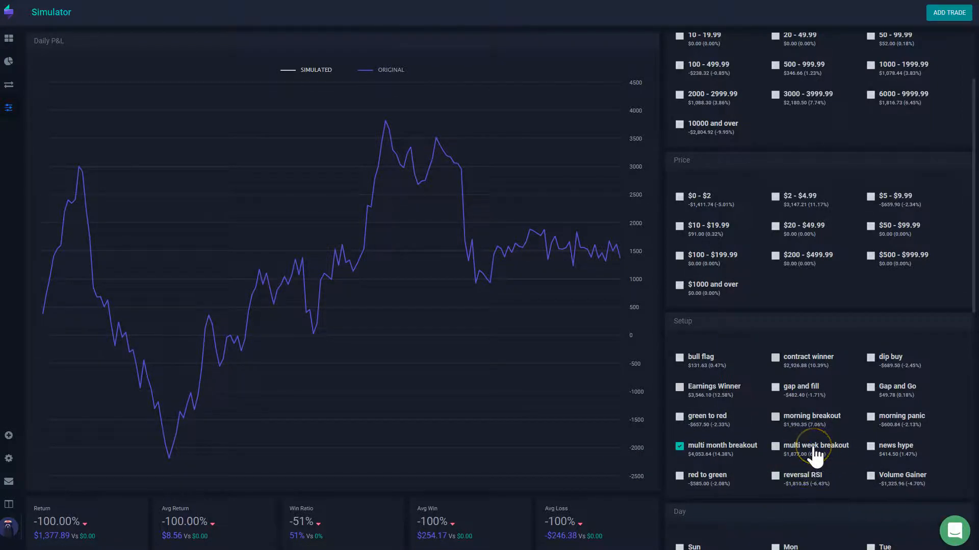
click(815, 422)
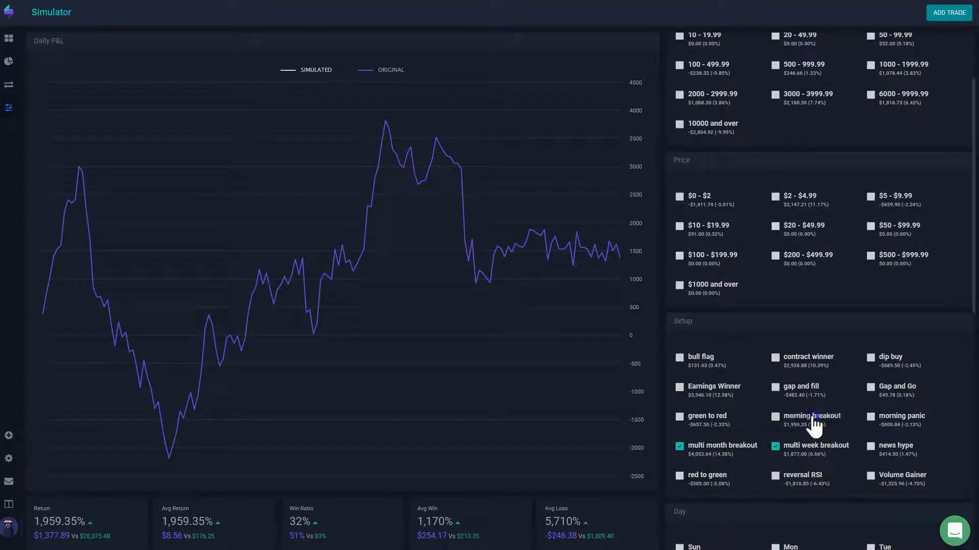
click(805, 368)
click(706, 387)
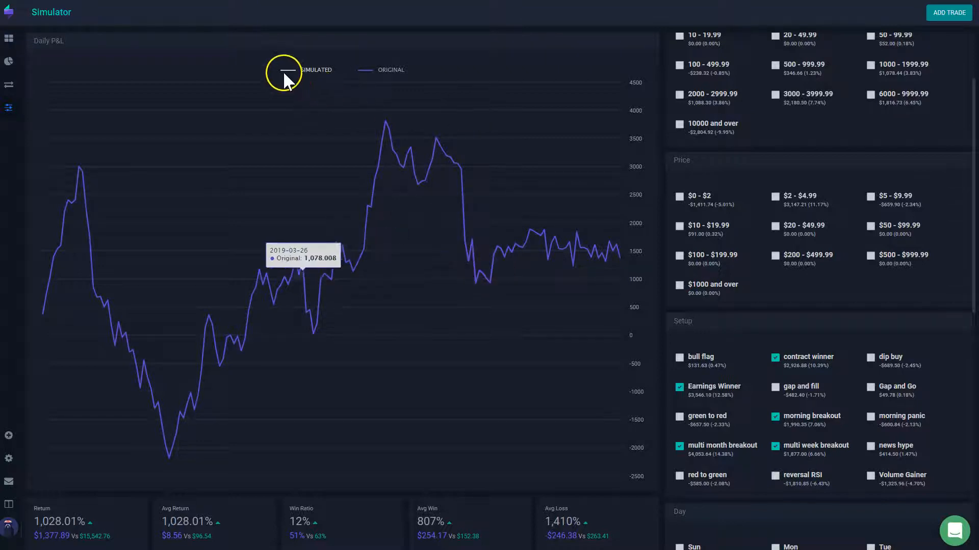
Show the simulated curve in the Daily P&L chart and compare its end point with the original curve's
click(306, 72)
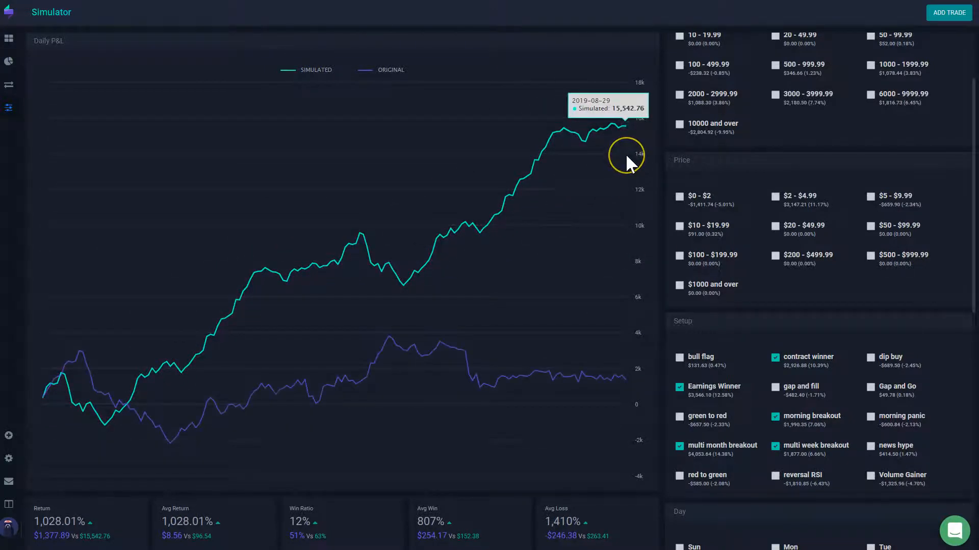
mouse_move(622, 120)
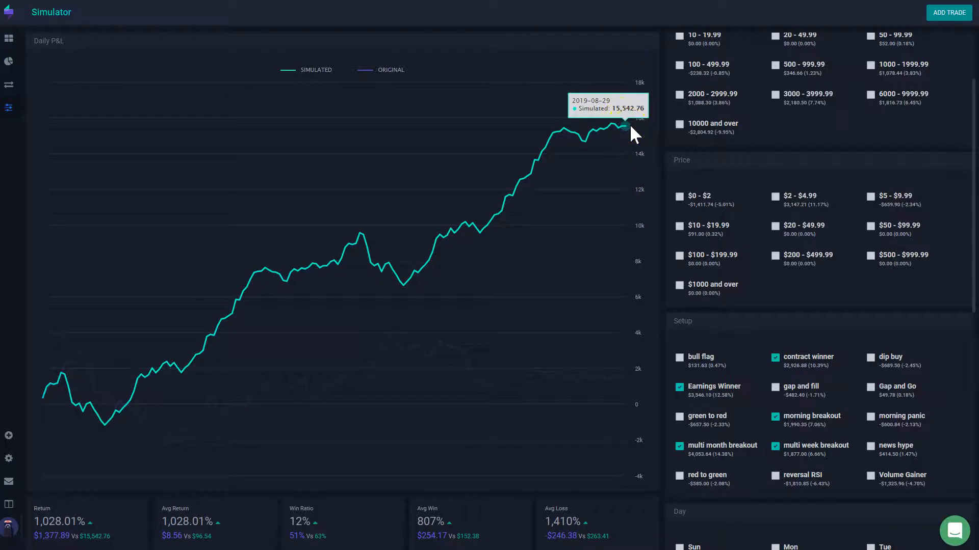
mouse_move(624, 377)
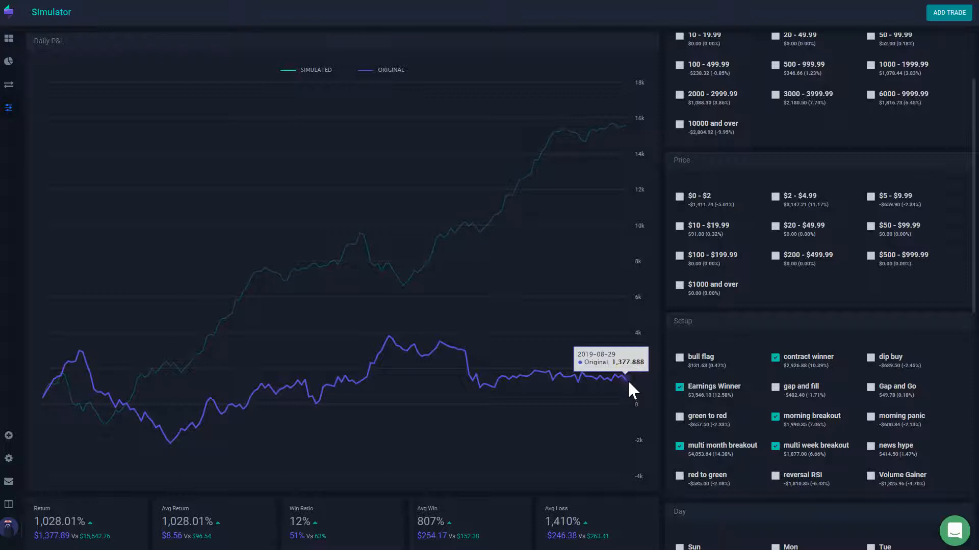
mouse_move(622, 127)
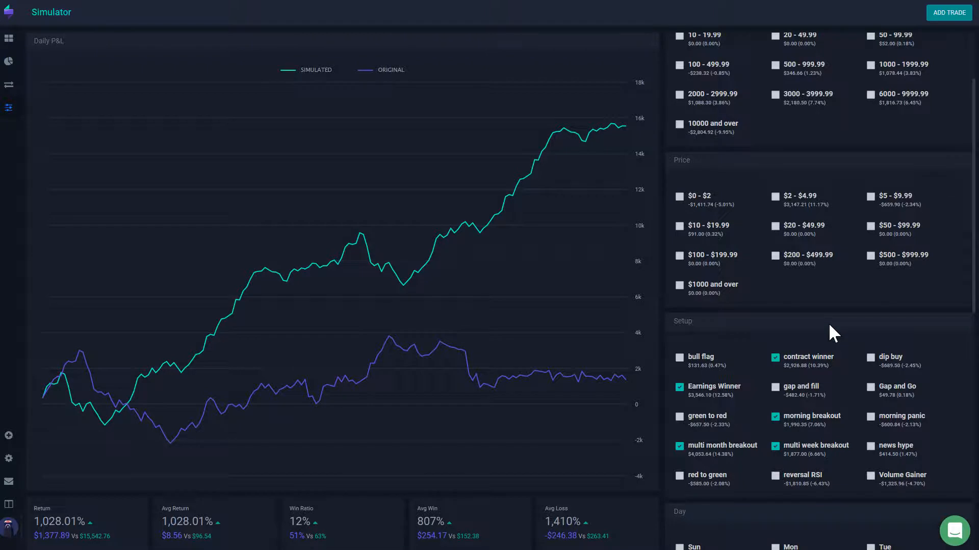
Try the $0 - $2 price range as an additional focus filter and deselect it again
mouse_move(8, 107)
scroll(700, 182, up, 2)
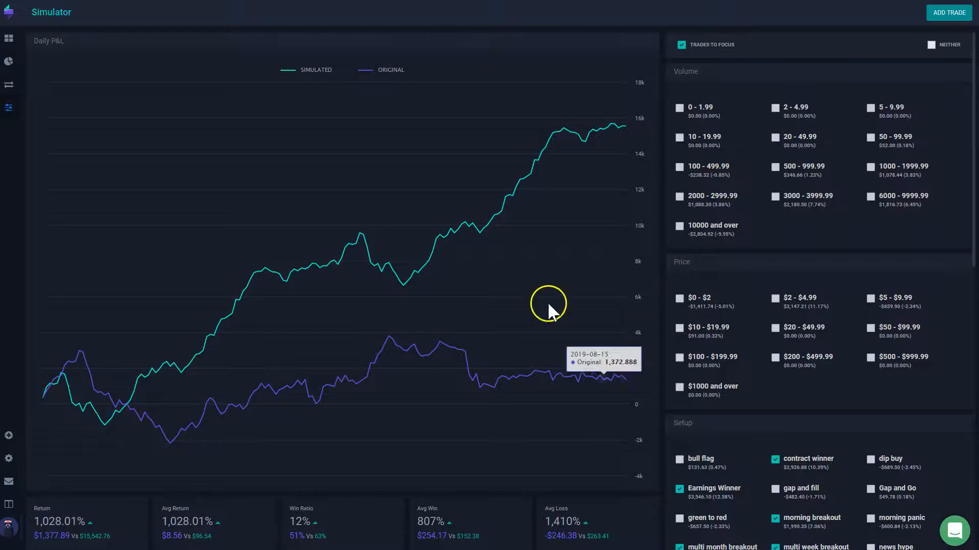
click(680, 299)
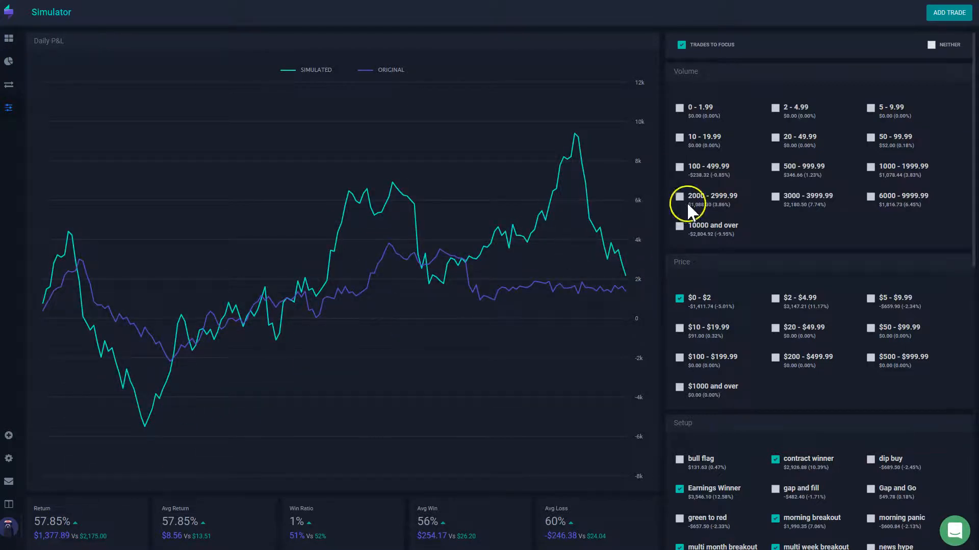
click(696, 299)
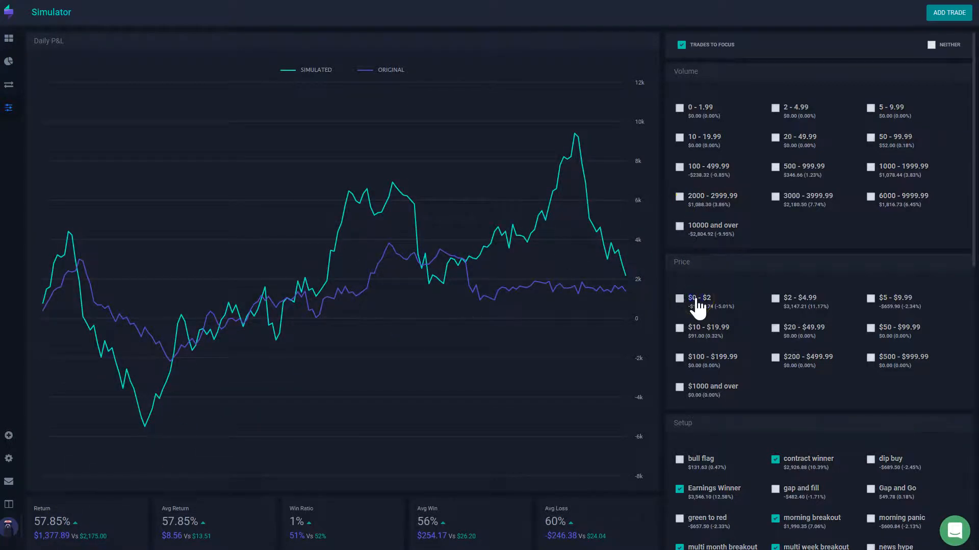
Add the $2 - $4.99 price range to the trades to focus on
click(775, 299)
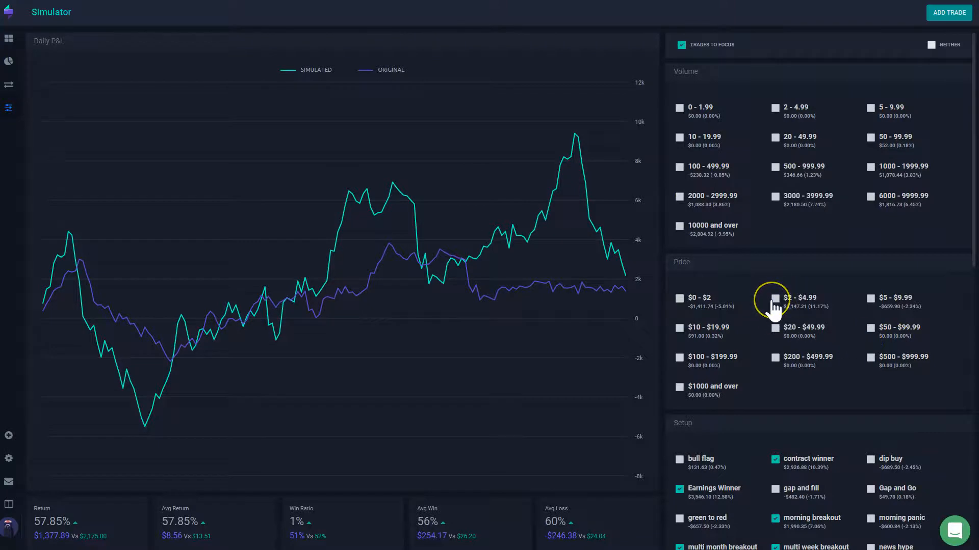
click(776, 299)
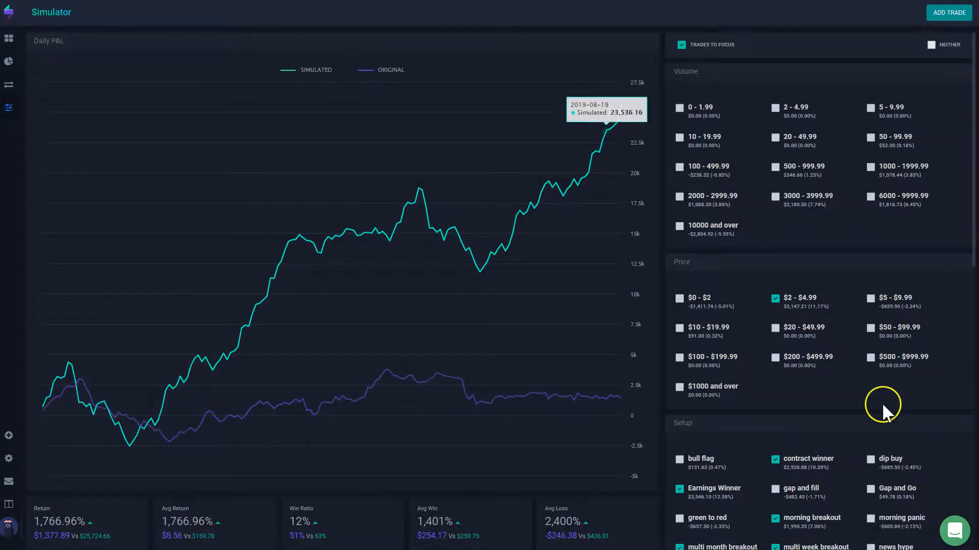
scroll(745, 391, down, 1)
scroll(702, 444, down, 1)
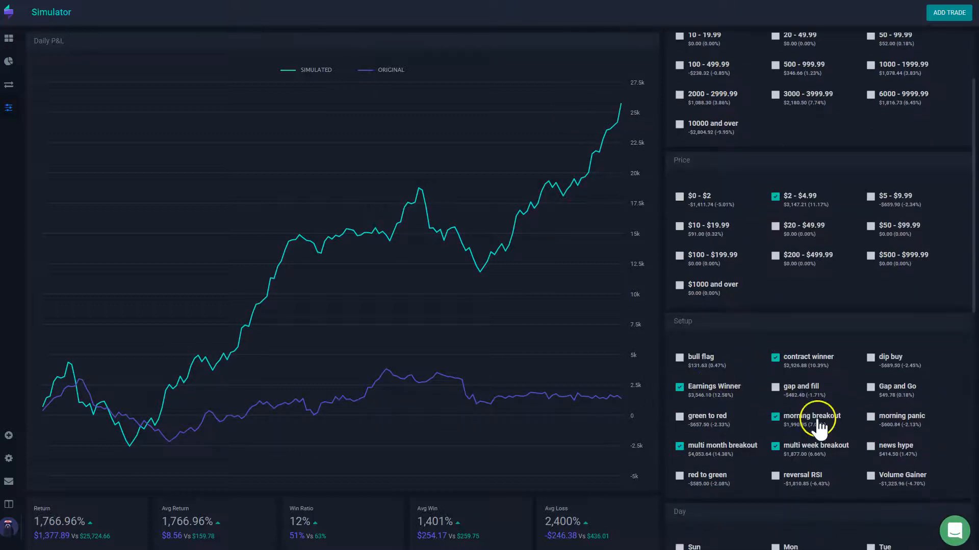
scroll(830, 334, up, 2)
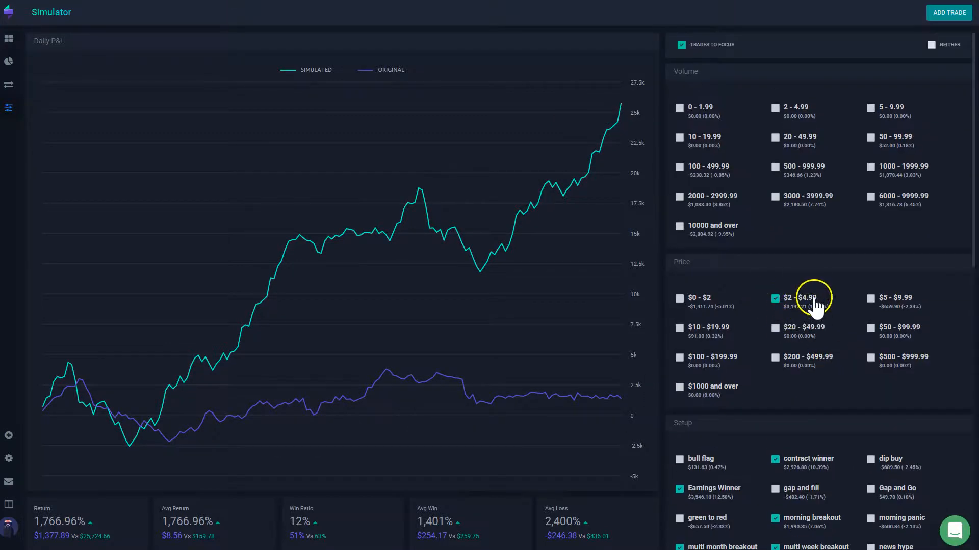
double_click(680, 263)
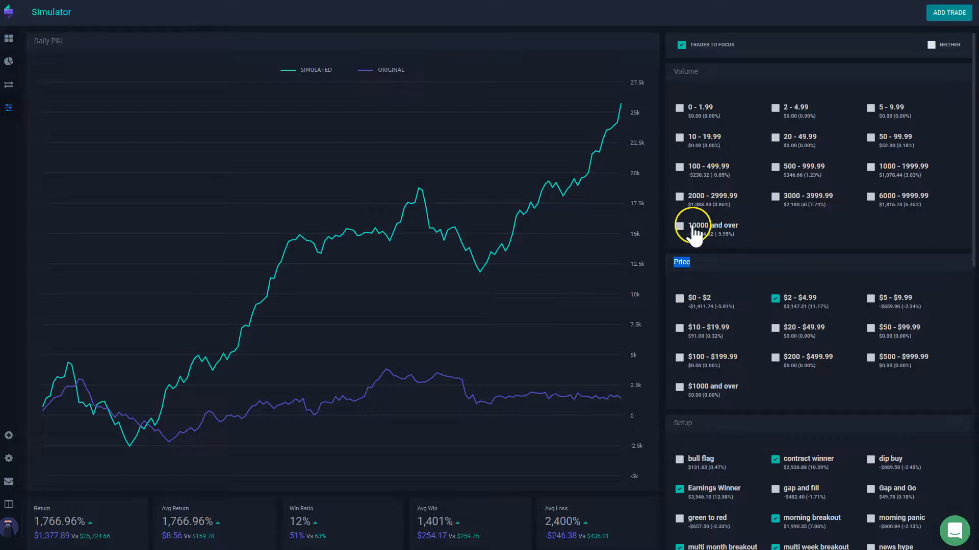
Try Friday as an additional day filter in the simulation and deselect it again
scroll(731, 331, down, 8)
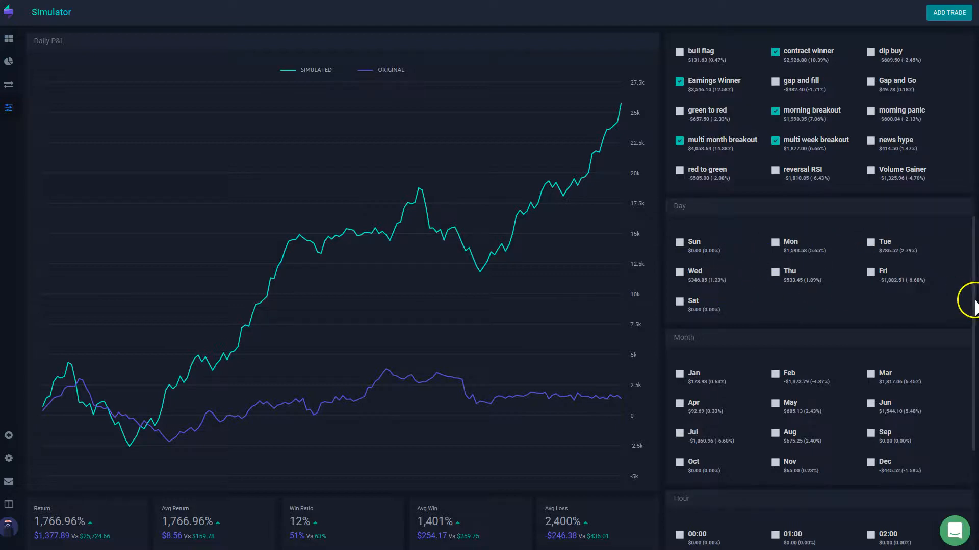
click(871, 274)
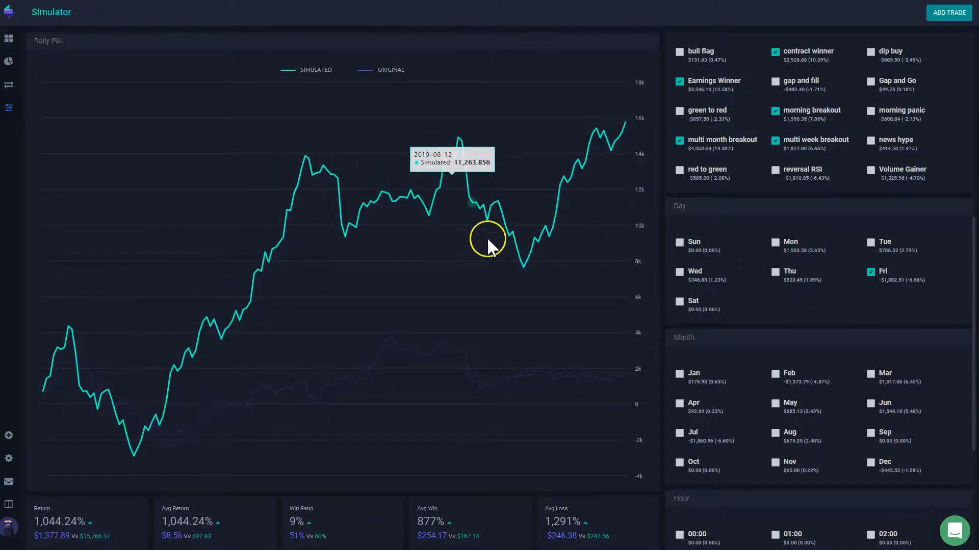
click(886, 274)
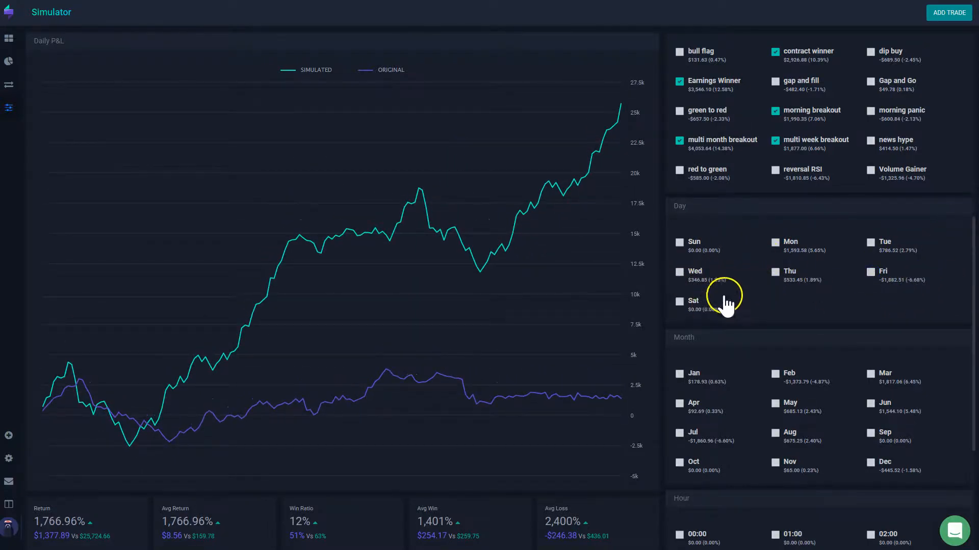
Add Monday, Tuesday, Wednesday, Thursday and Friday to the simulation's day filter
click(775, 243)
mouse_move(626, 164)
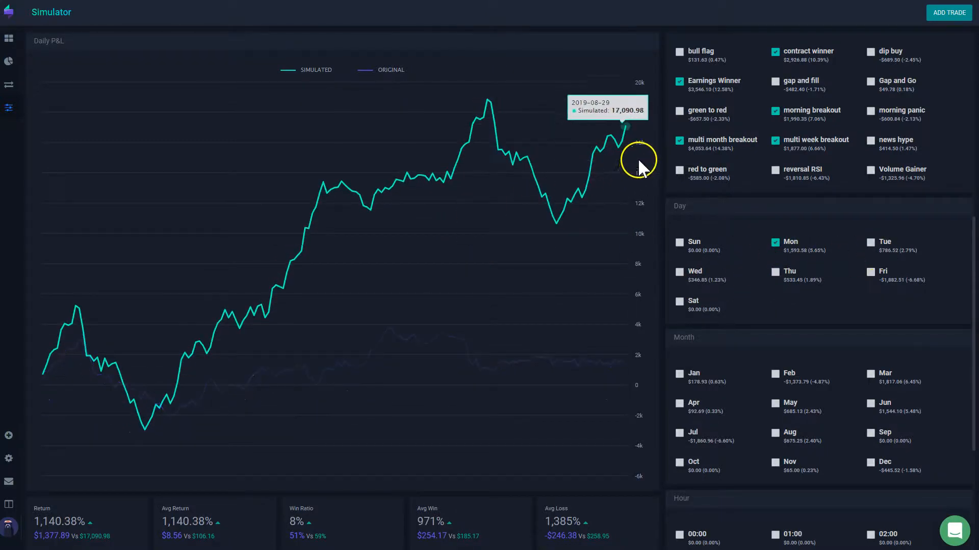
click(872, 244)
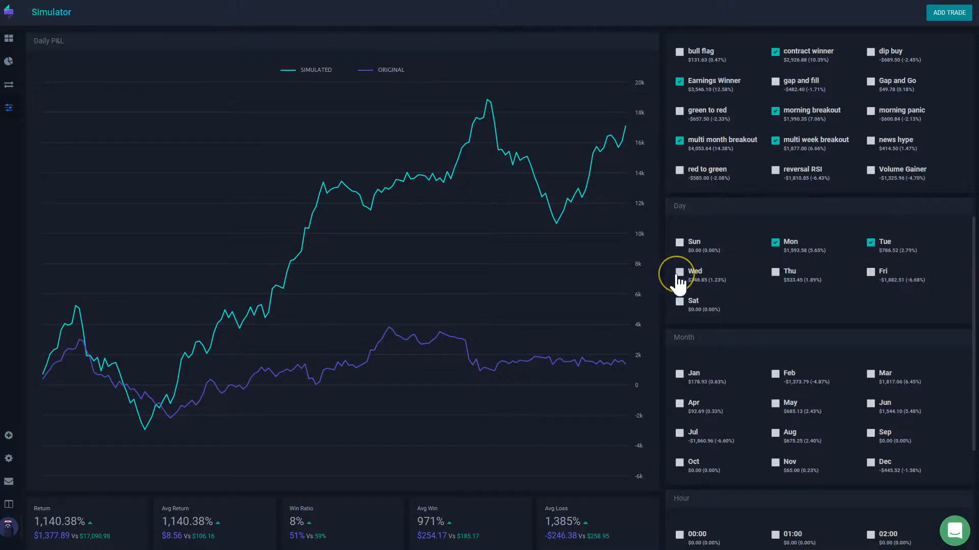
click(679, 274)
click(774, 274)
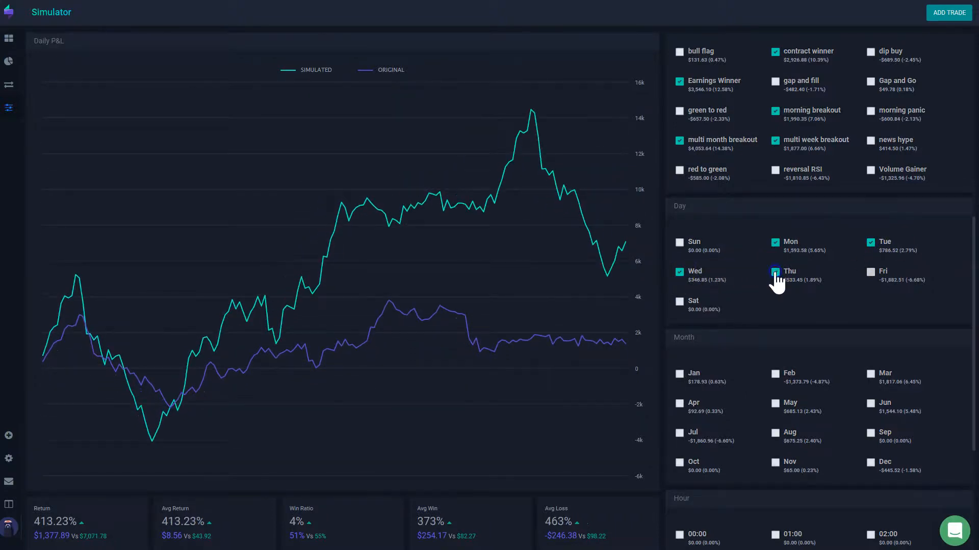
click(867, 273)
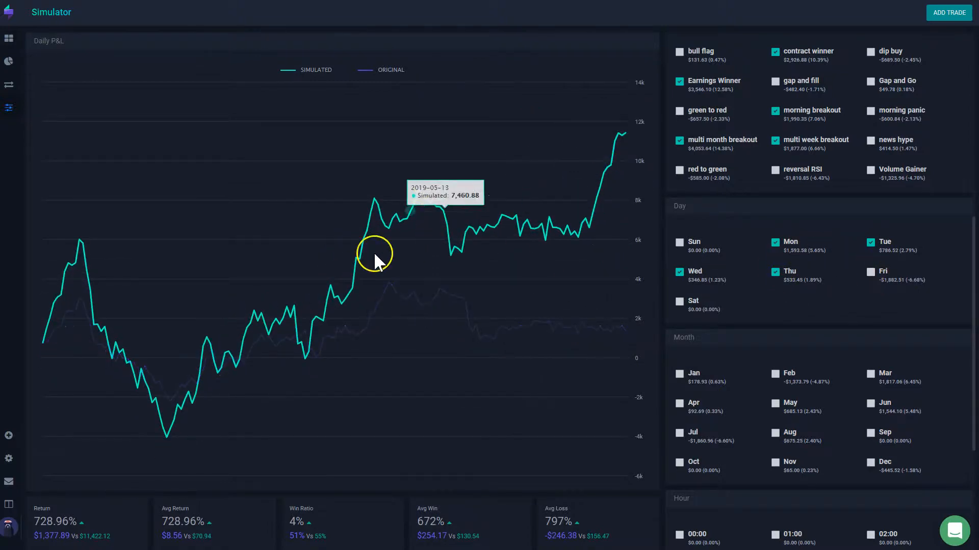
click(867, 273)
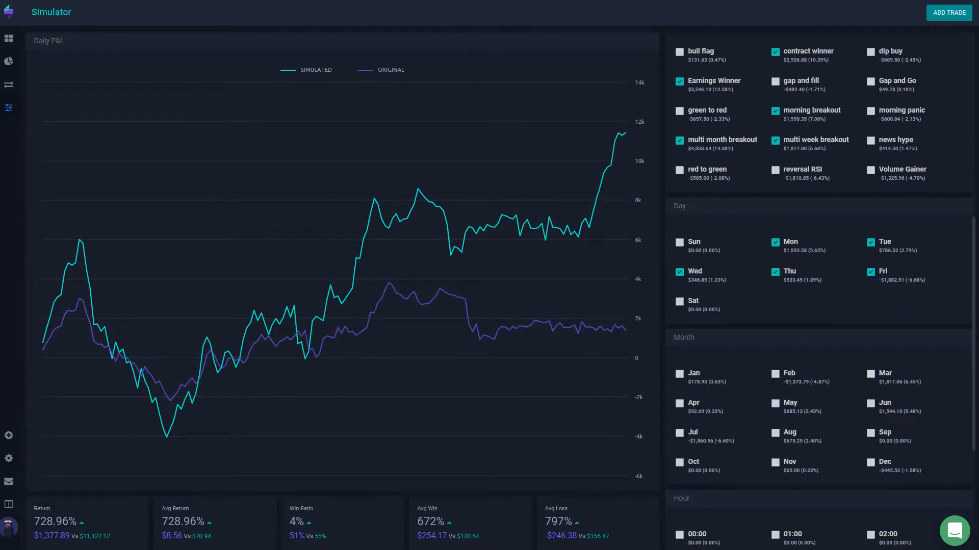
Clear all selected weekdays from the simulation's day filter
click(706, 274)
click(796, 272)
click(862, 239)
click(871, 272)
click(793, 249)
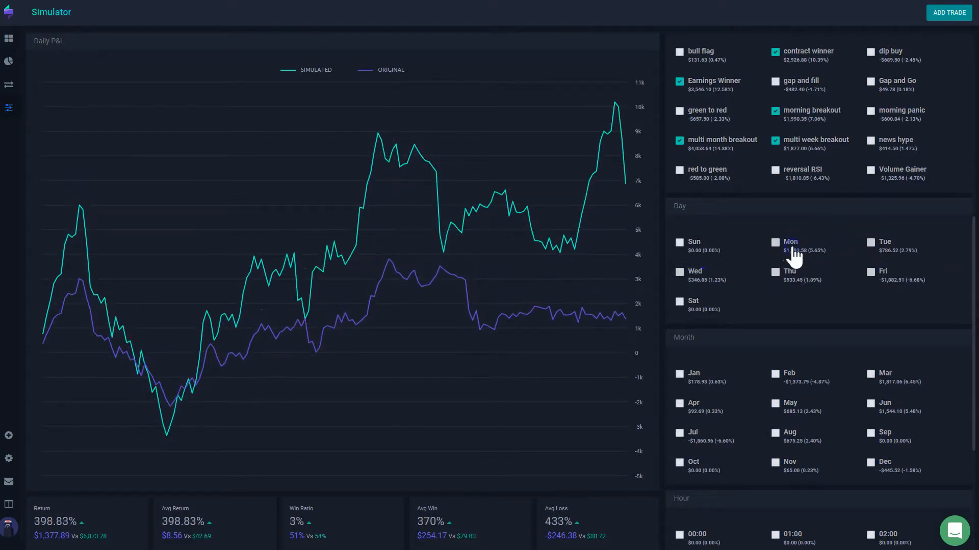
scroll(862, 335, down, 1)
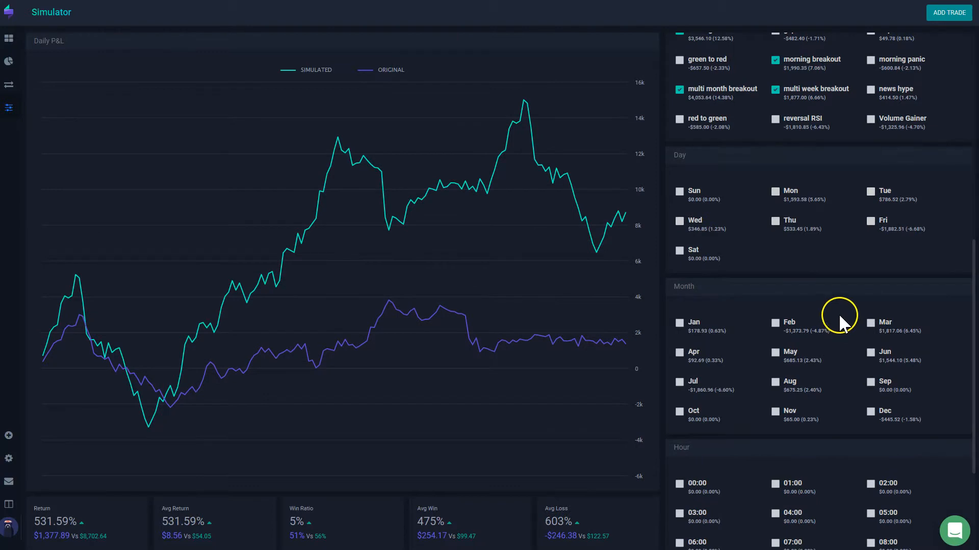
mouse_move(47, 111)
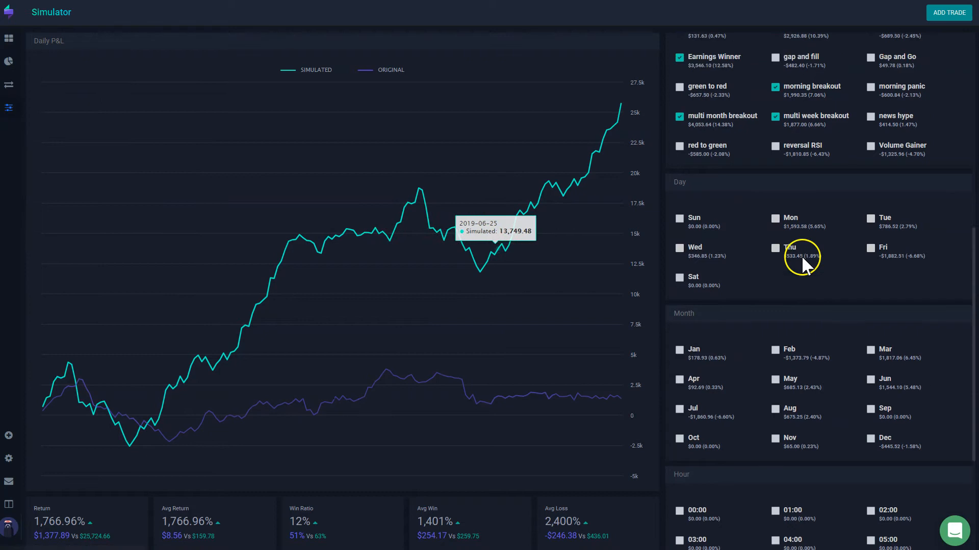
scroll(803, 258, up, 4)
scroll(752, 240, up, 5)
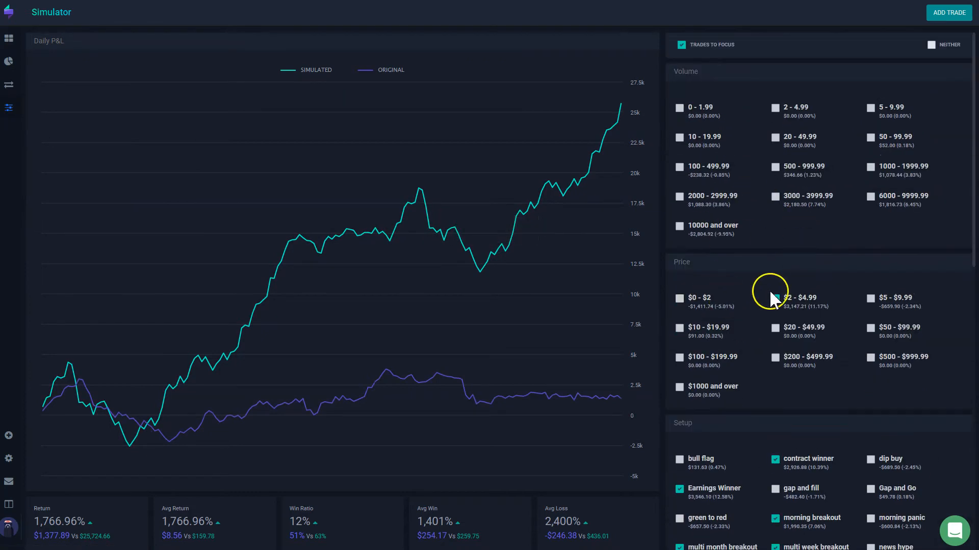